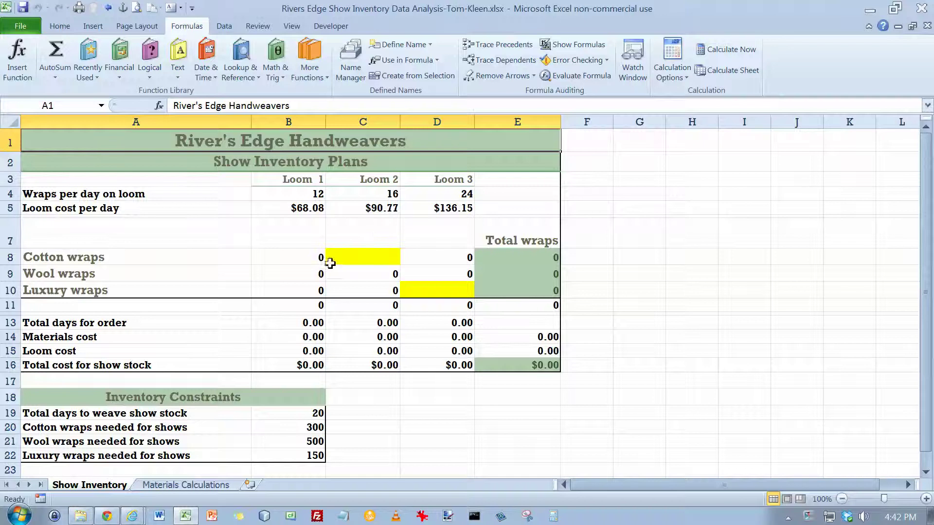
# Restrict the cotton wraps cells B8 and D8 with data validation to whole numbers greater than or equal to 0
pyautogui.click(299, 259)
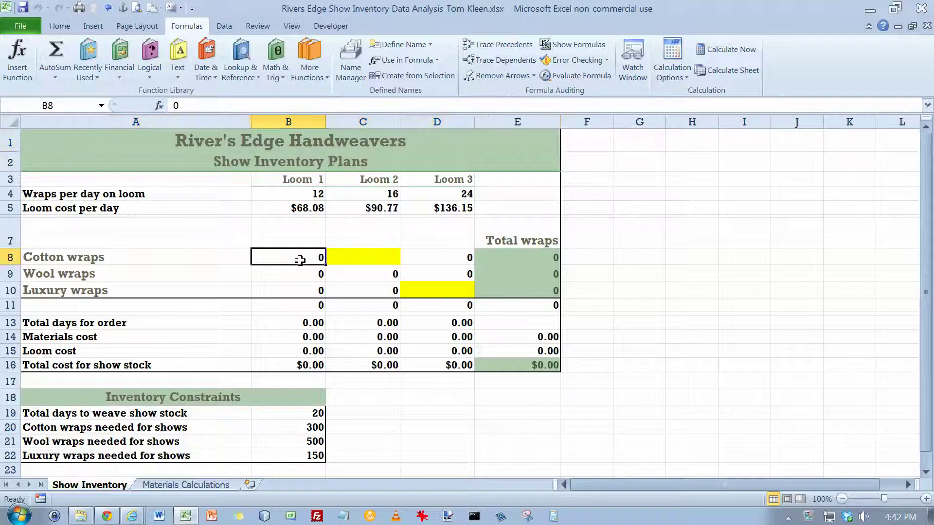
pyautogui.keyDown('ctrl'); pyautogui.click(433, 259); pyautogui.keyUp('ctrl')
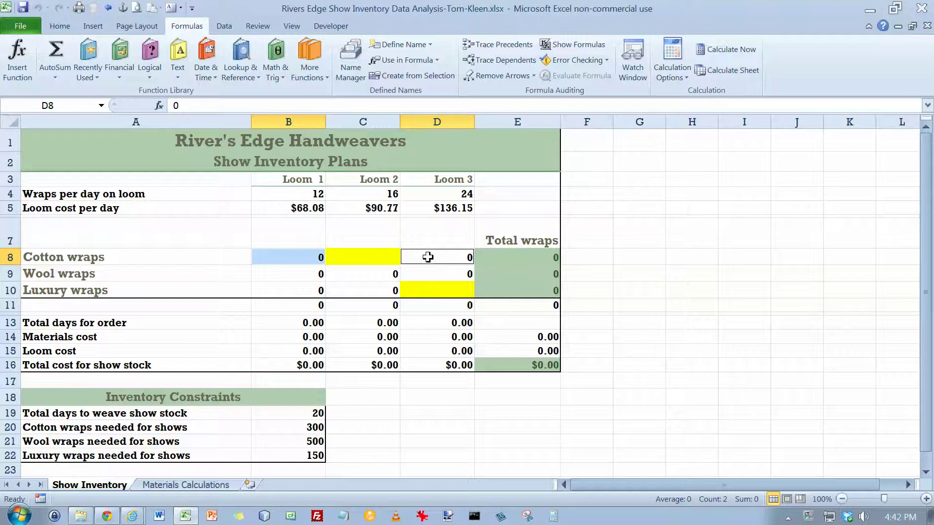
pyautogui.click(224, 27)
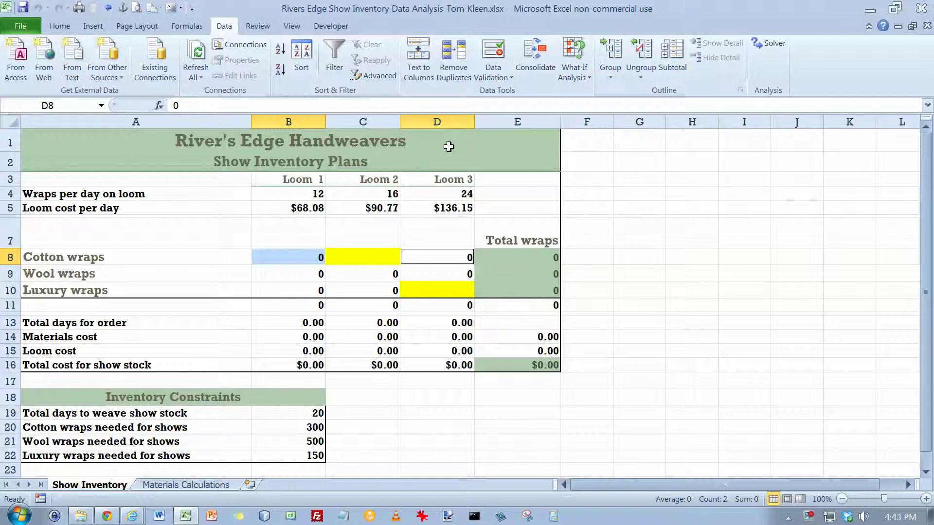
pyautogui.click(497, 59)
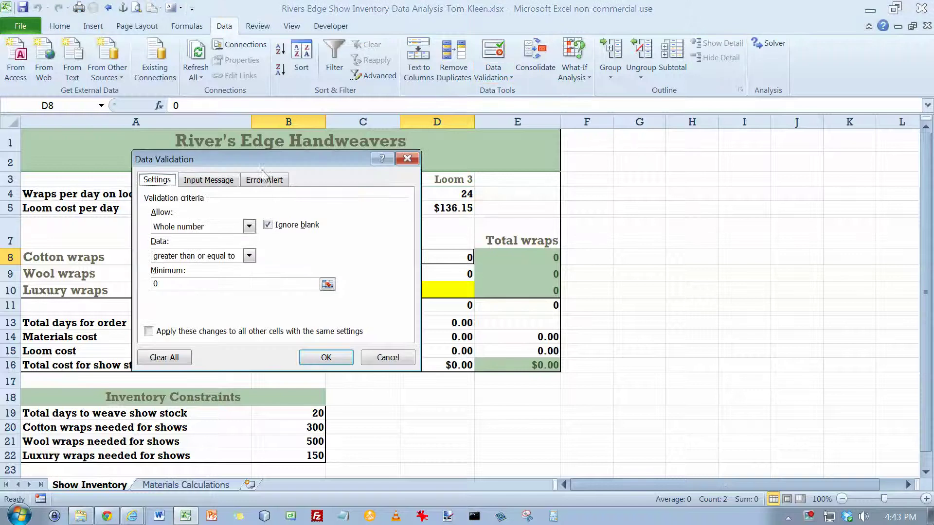
pyautogui.moveTo(266, 159); pyautogui.dragTo(695, 148)
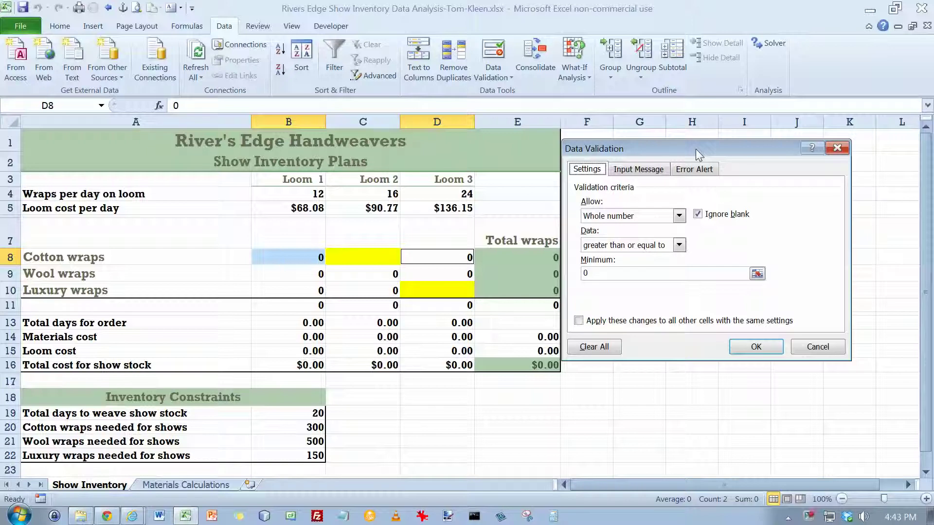
pyautogui.click(679, 216)
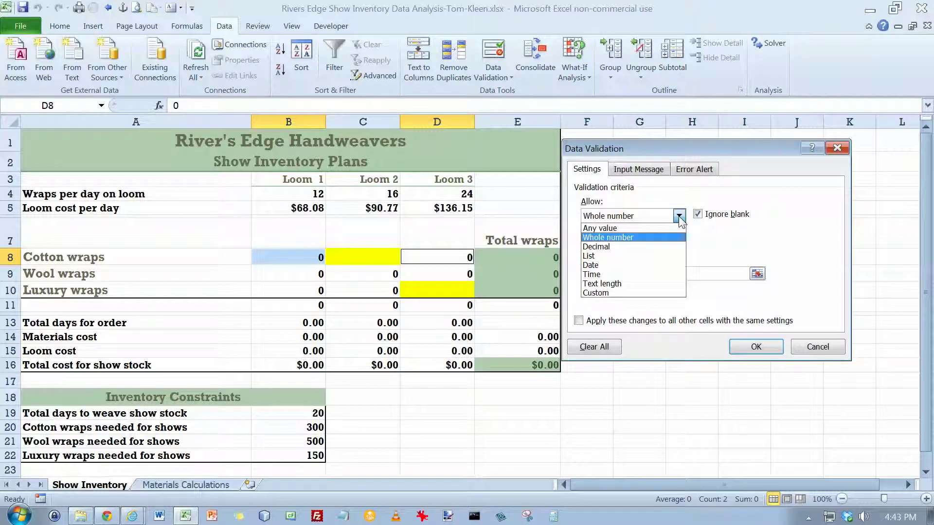
pyautogui.click(643, 237)
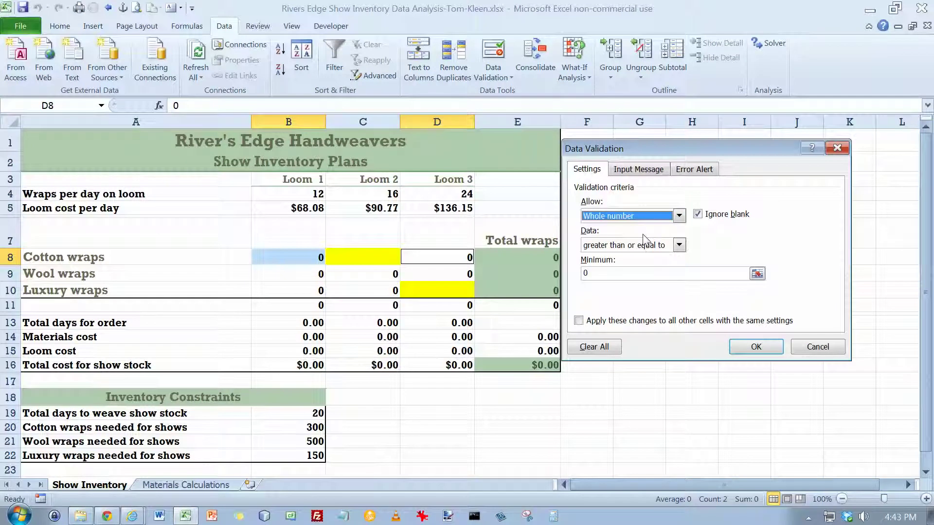
pyautogui.click(680, 246)
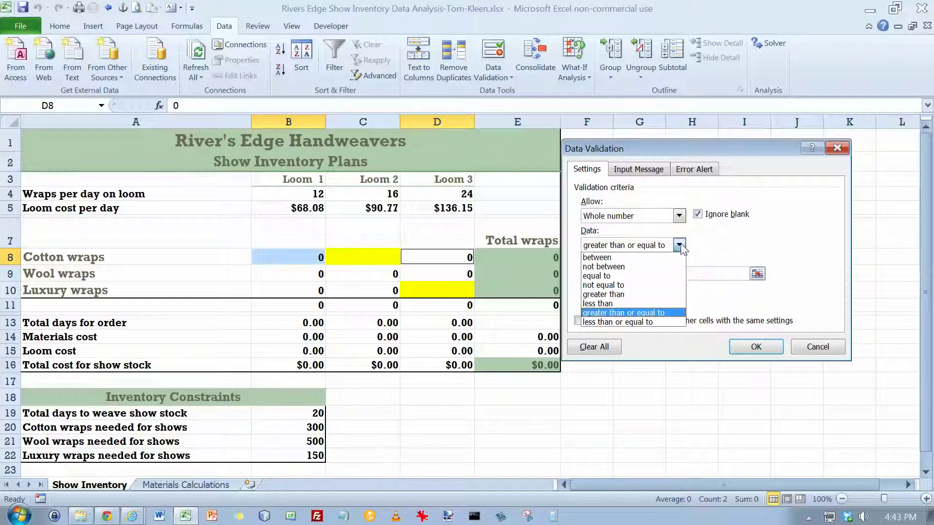
pyautogui.click(680, 245)
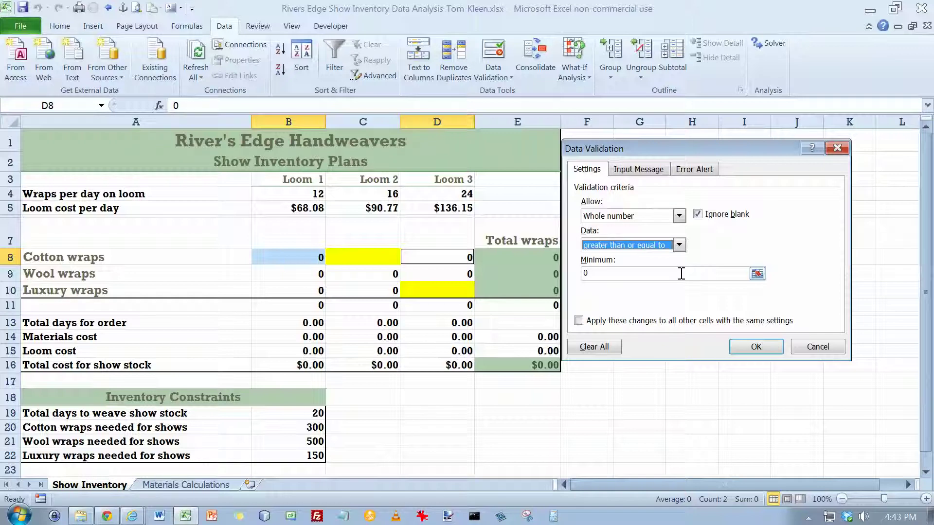
pyautogui.click(754, 349)
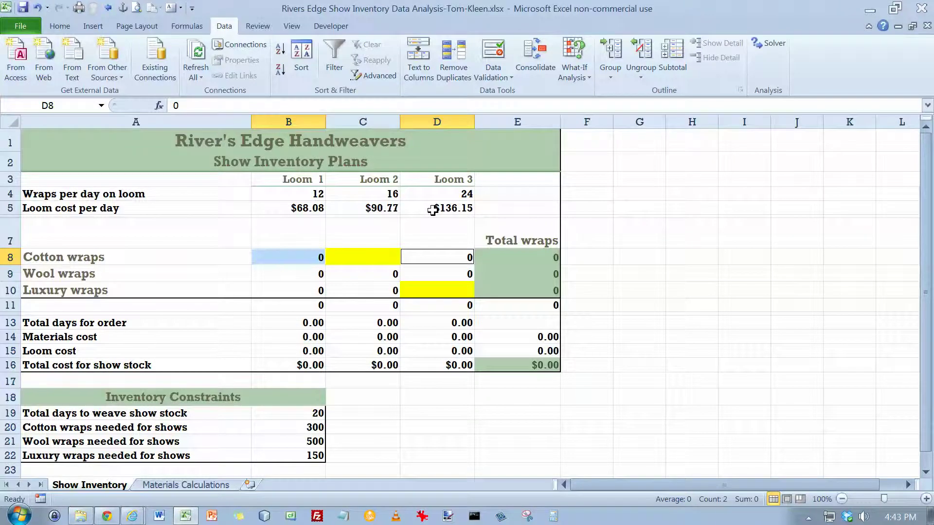
# Give the data validation of B8 and D8 an input message titled "Number of Cotton Wraps"
pyautogui.click(509, 75)
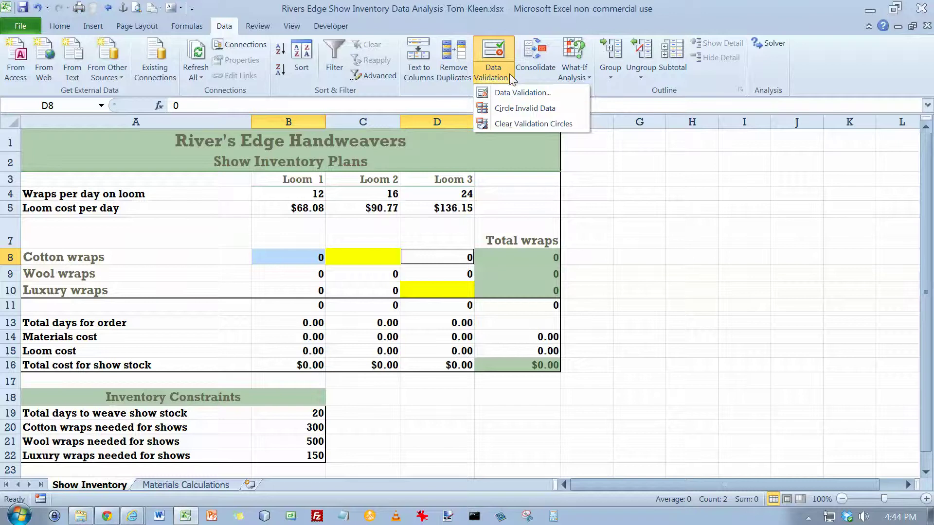
pyautogui.click(508, 92)
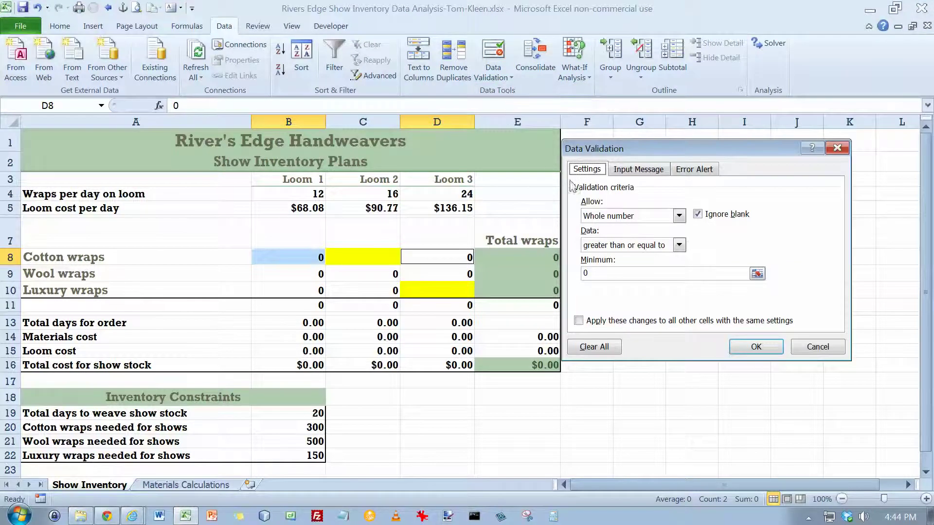
pyautogui.click(651, 171)
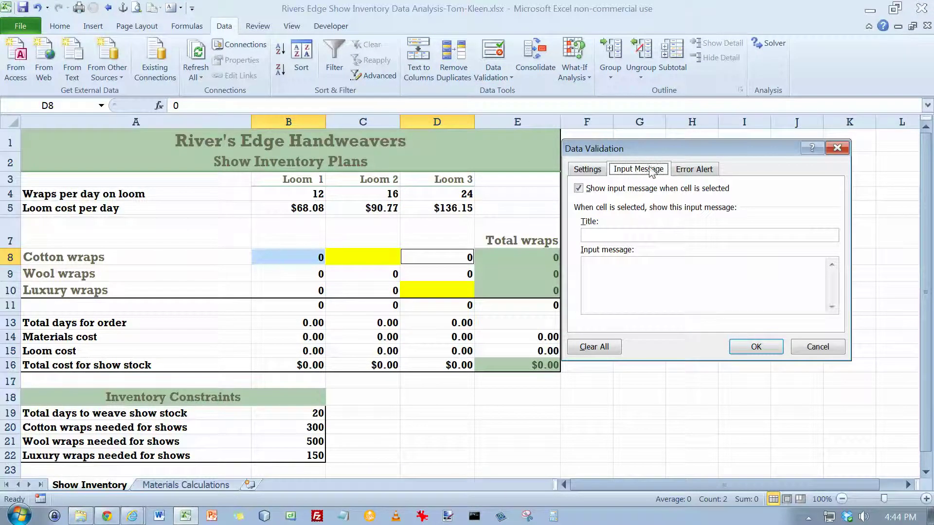
pyautogui.click(620, 235)
pyautogui.write('Number of')
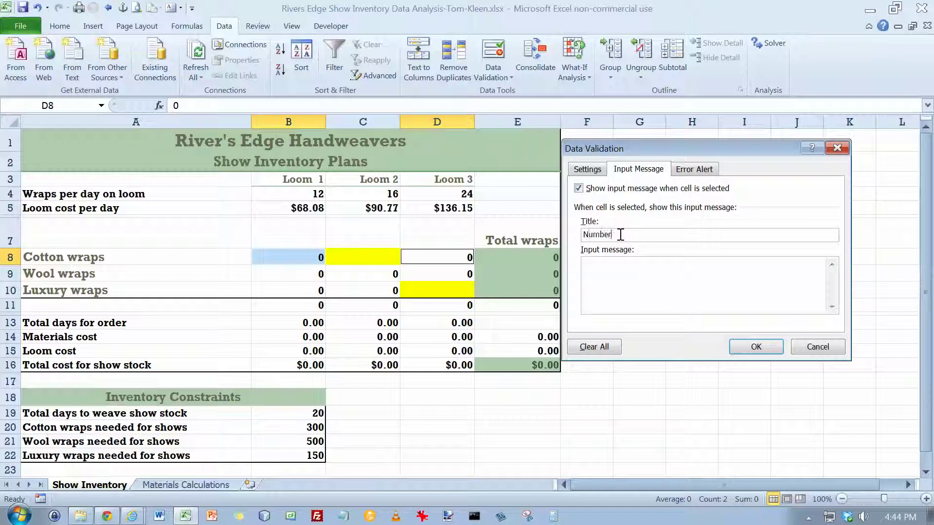
pyautogui.write(' Cotton Wraps')
# Write the input message text "Enter the number of cotton wraps to weave on this loom."
pyautogui.click(612, 262)
pyautogui.write('Enter the number of contt')
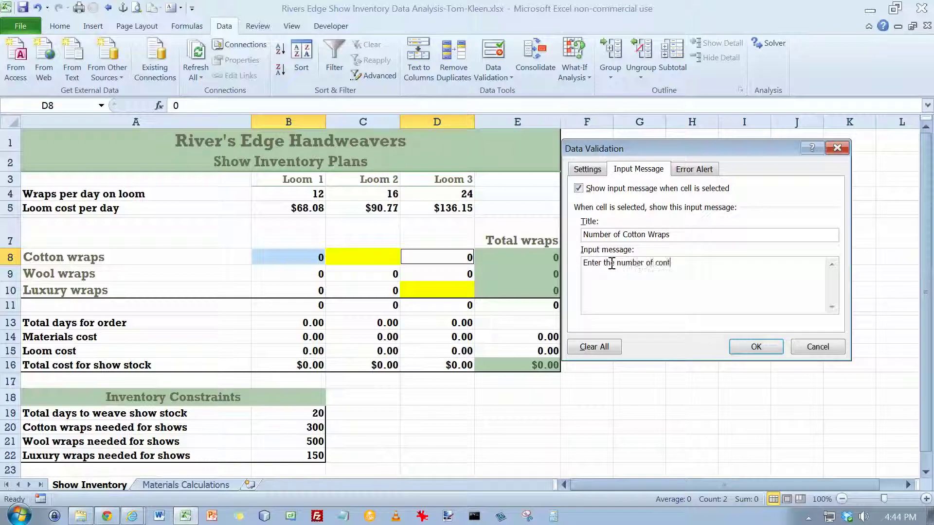
pyautogui.press('BackSpace')
pyautogui.press('BackSpace')
pyautogui.press('BackSpace')
pyautogui.write('tton wraps to weave on this loom. ')
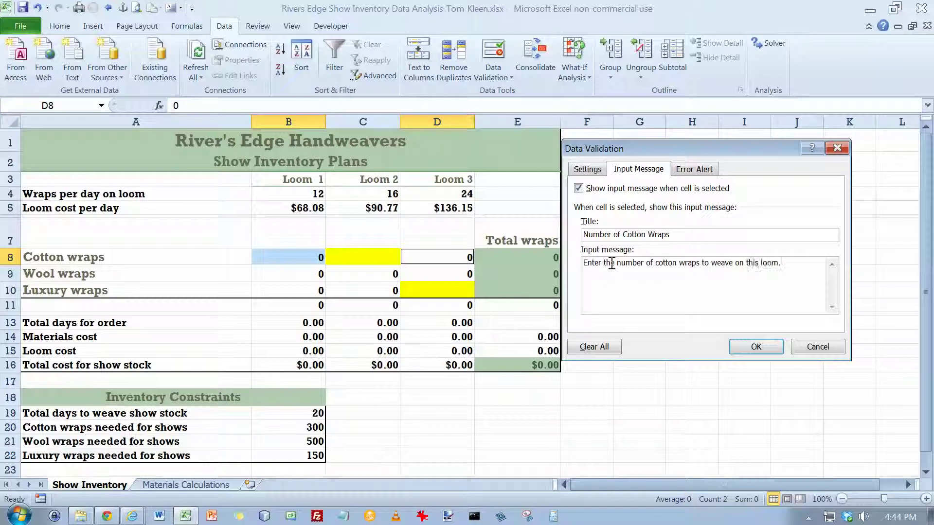
# Extend the input message with "The number must be a wholenumber that is greater than or equal to zero."
pyautogui.write('The number must be a sho')
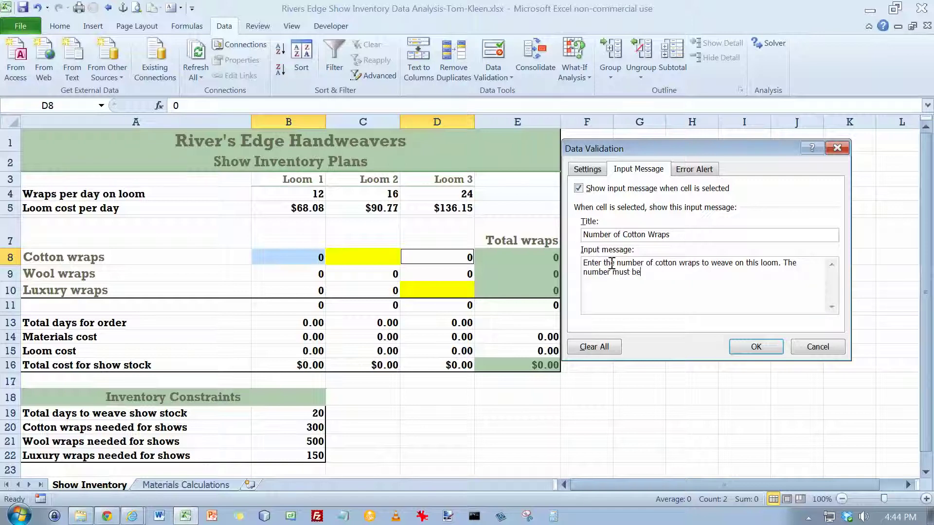
pyautogui.press('BackSpace')
pyautogui.press('BackSpace')
pyautogui.write('wh')
pyautogui.press('BackSpace')
pyautogui.press('BackSpace')
pyautogui.press('BackSpace')
pyautogui.write('wholenumber that is greater than ')
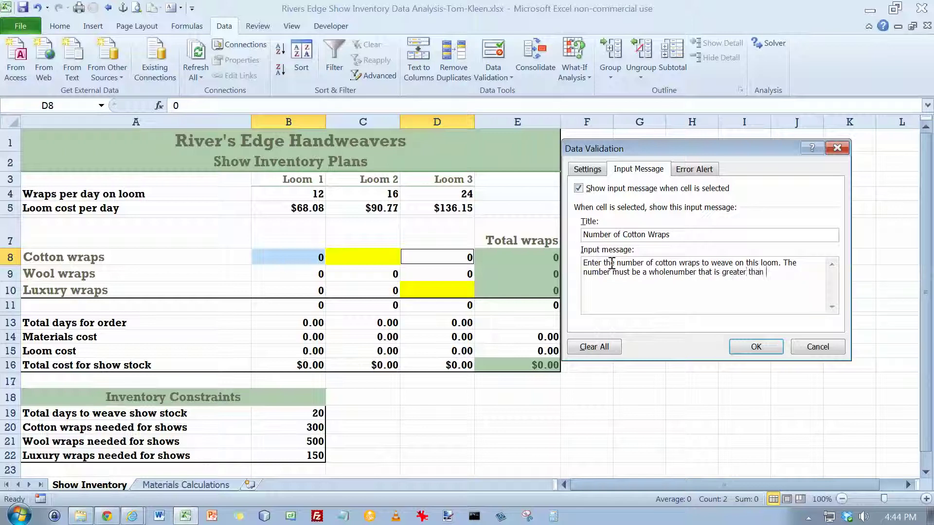
pyautogui.write('or equal to zero.')
# Set up a Stop style error alert for invalid entries with the title "Input Error"
pyautogui.click(696, 170)
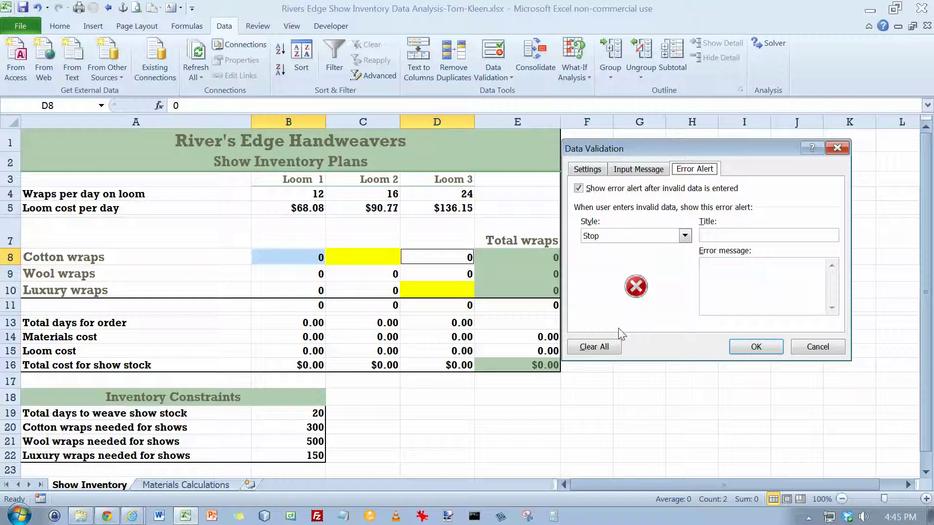
pyautogui.click(685, 236)
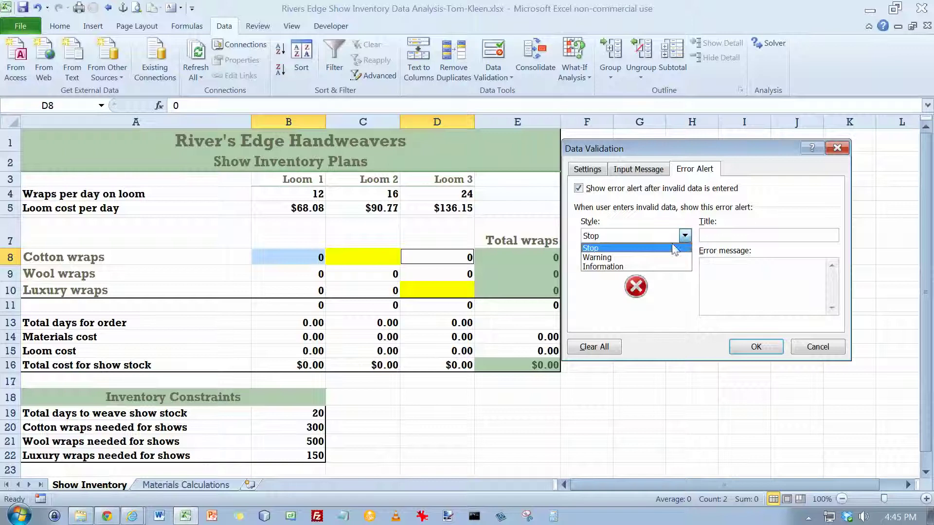
pyautogui.click(685, 237)
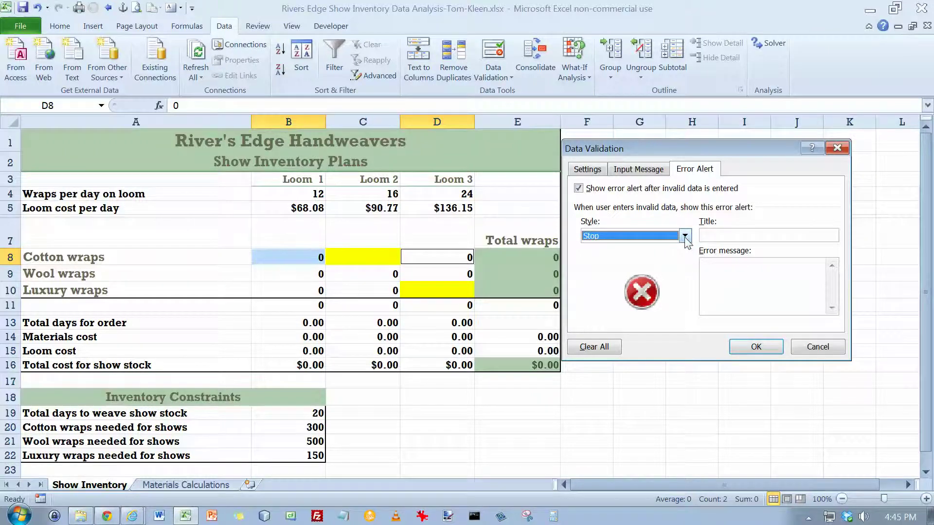
pyautogui.click(705, 236)
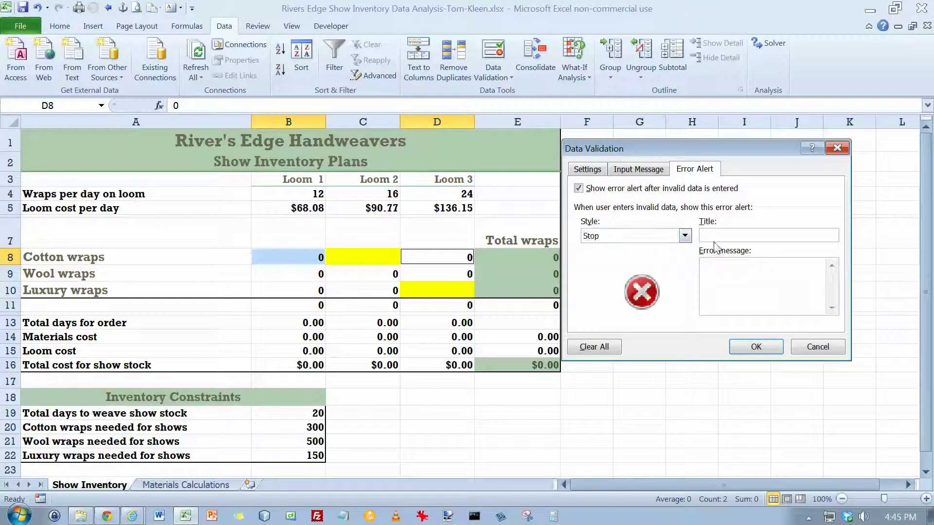
pyautogui.write('Input Error')
# Set the error message to "You must enter a whole number that is greater than or equal to zero." and apply the validation
pyautogui.press('Tab')
pyautogui.write('You must enter a whole number that i')
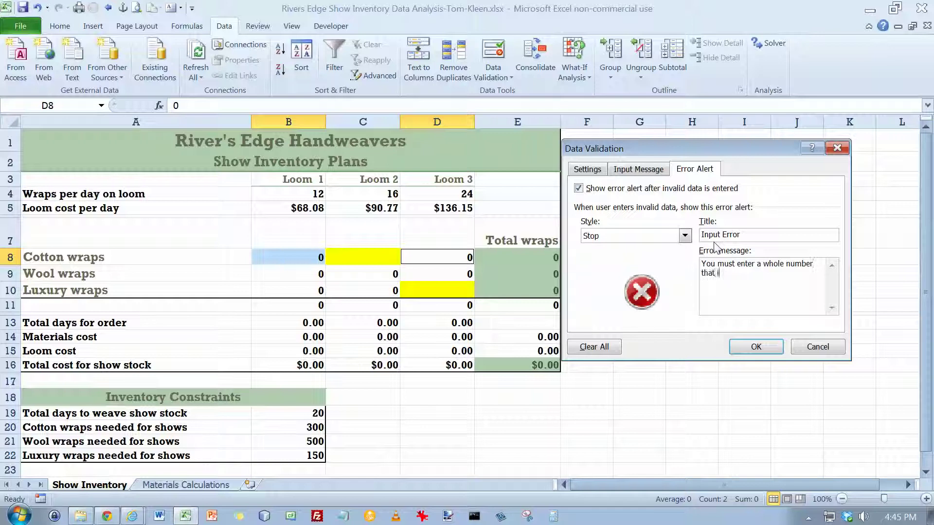
pyautogui.write('s greater')
pyautogui.write(' than or equaa')
pyautogui.press('BackSpace')
pyautogui.press('BackSpace')
pyautogui.write('al to zeros.')
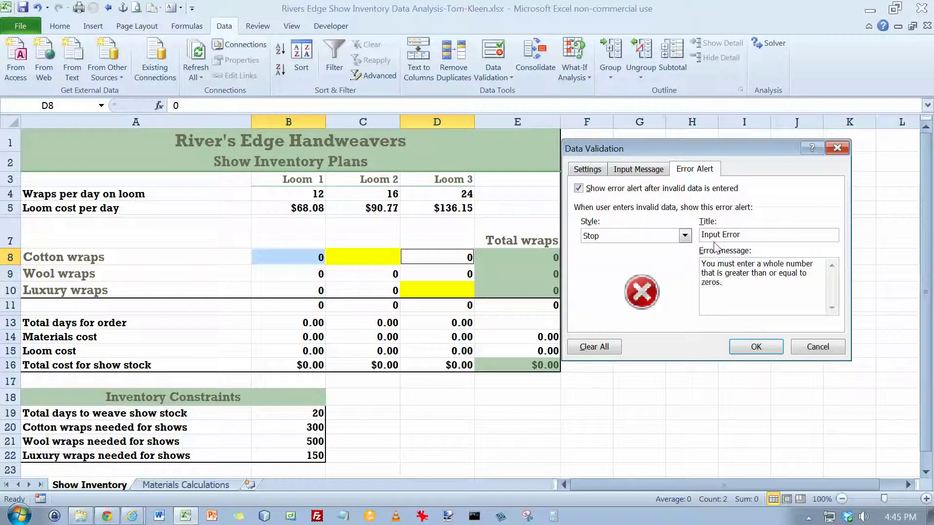
pyautogui.press('BackSpace')
pyautogui.write('.')
pyautogui.click(772, 348)
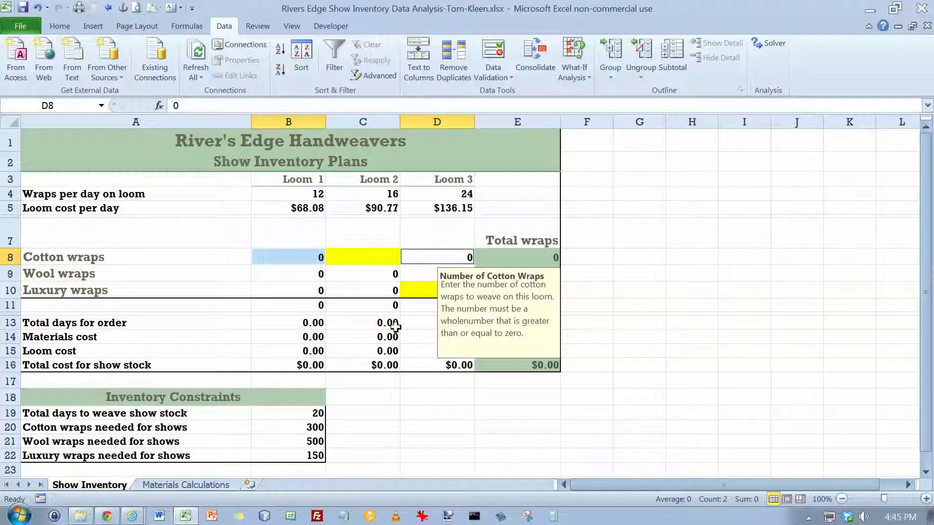
# Test the validation by trying to enter -5 as the cotton wraps for Loom 1, and choose to retry
pyautogui.click(316, 258)
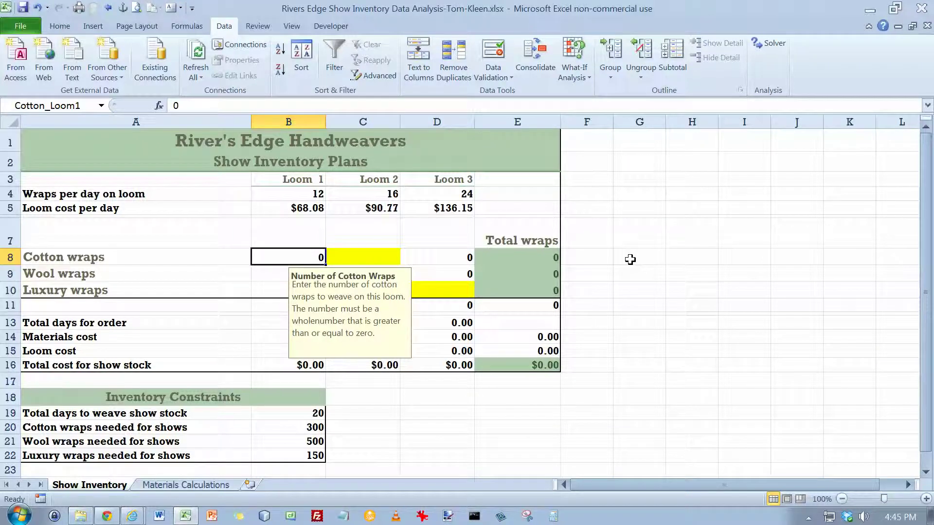
pyautogui.write('-5')
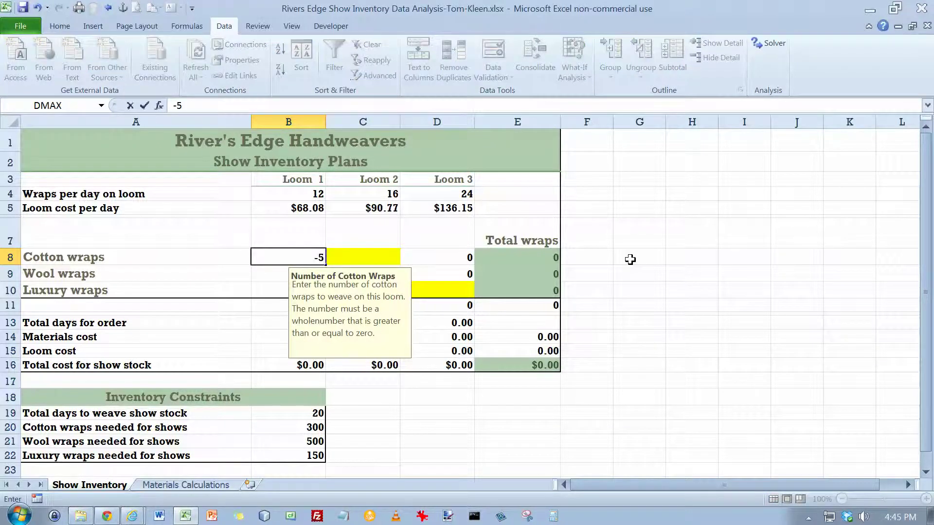
pyautogui.press('Return')
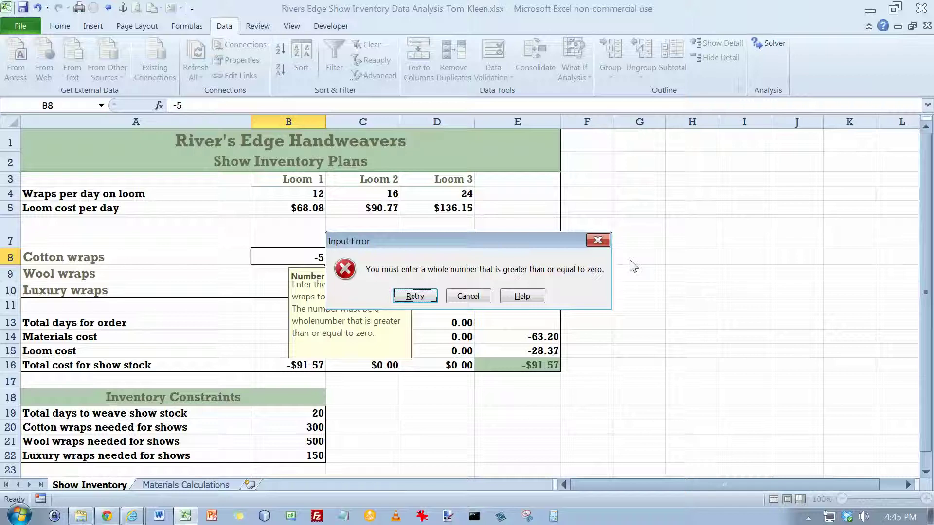
pyautogui.press('Return')
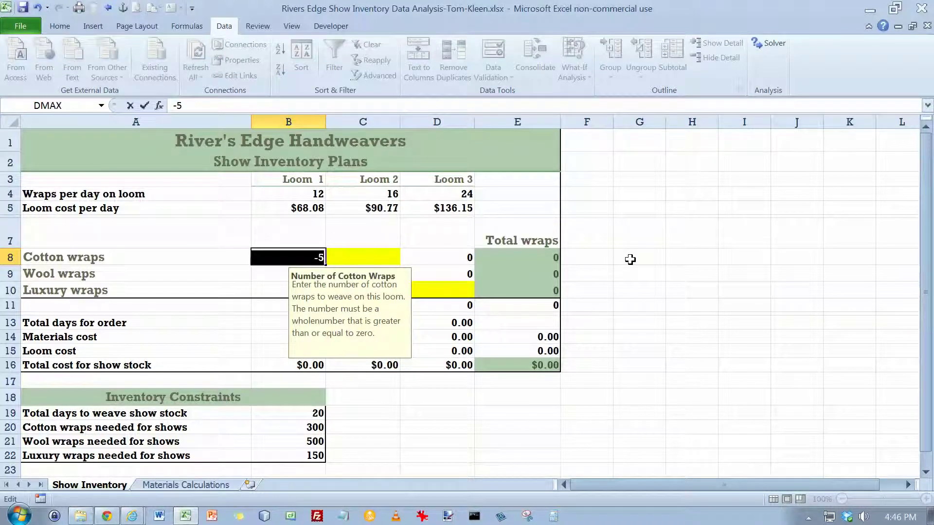
# Try 10.5 as the cotton wraps for Loom 1, retry the entry, and set the cell back to 0
pyautogui.write('10.5')
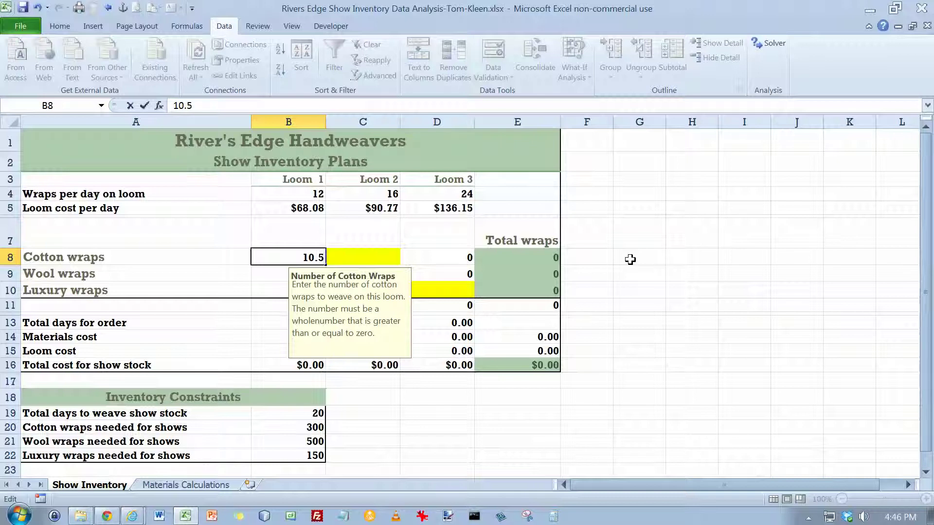
pyautogui.press('Return')
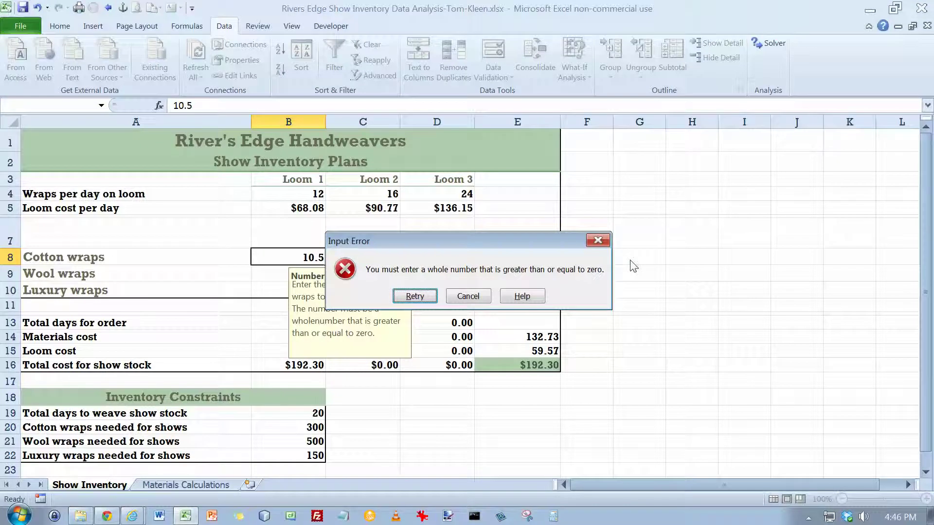
pyautogui.press('Return')
pyautogui.write('0')
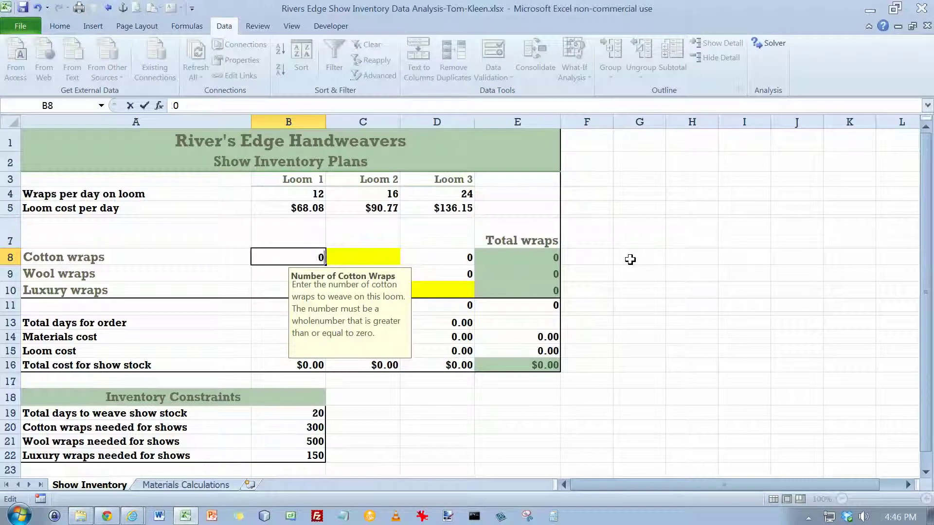
pyautogui.press('Return')
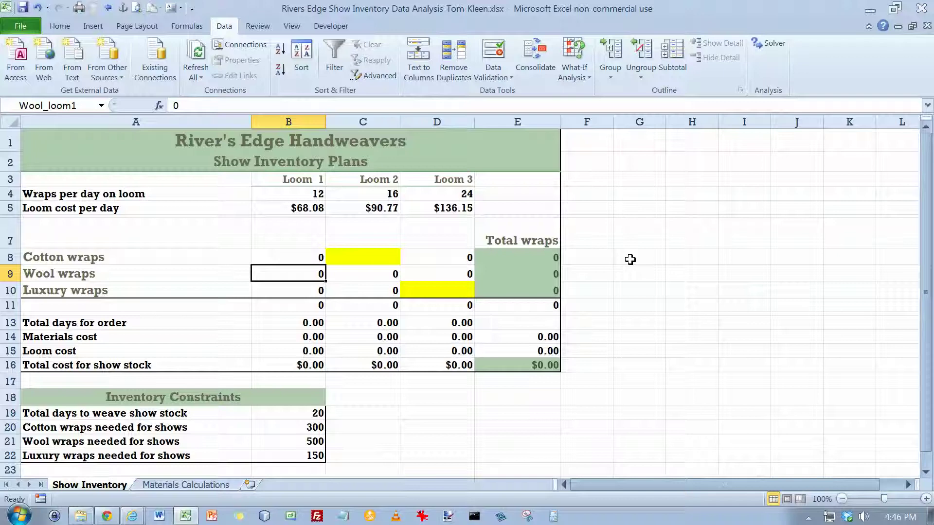